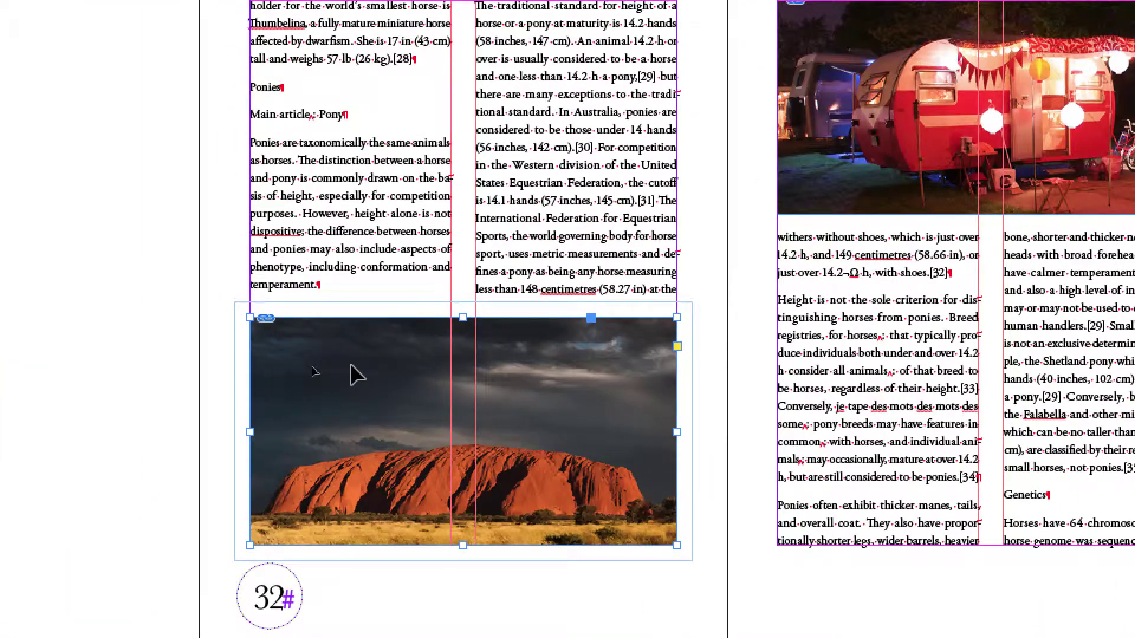
# Move the red rock image to the lower half of page 33 and the caravan image to the top of page 32.
pyautogui.moveTo(357, 375); pyautogui.dragTo(357, 376)
pyautogui.moveTo(853, 54); pyautogui.dragTo(1053, 64)
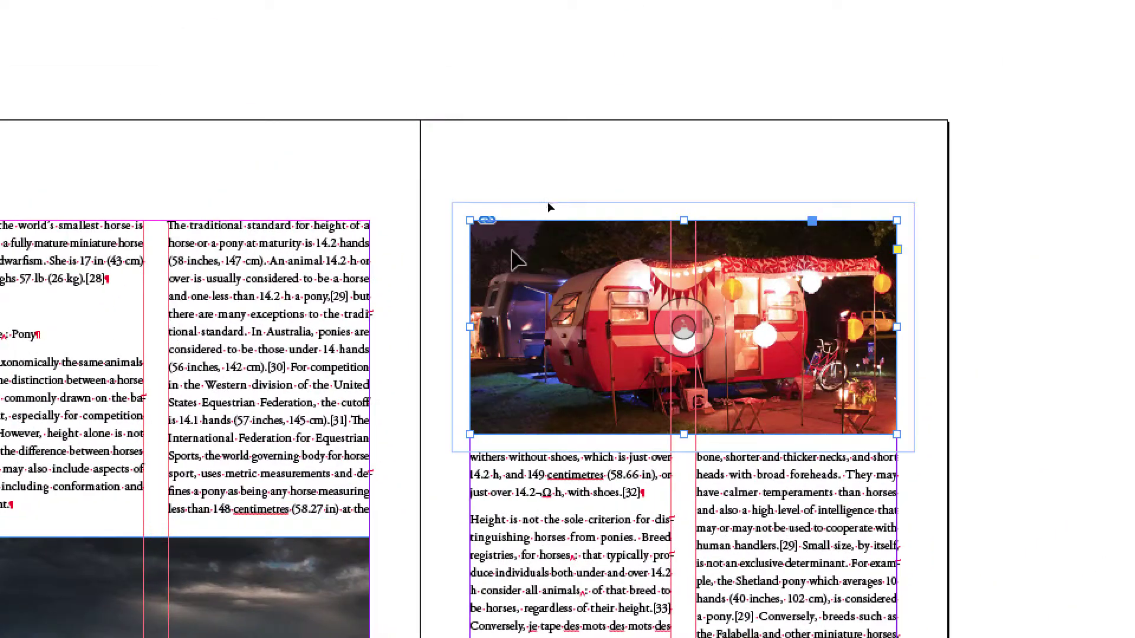
pyautogui.moveTo(594, 267); pyautogui.dragTo(400, 260)
pyautogui.moveTo(526, 264); pyautogui.dragTo(526, 265)
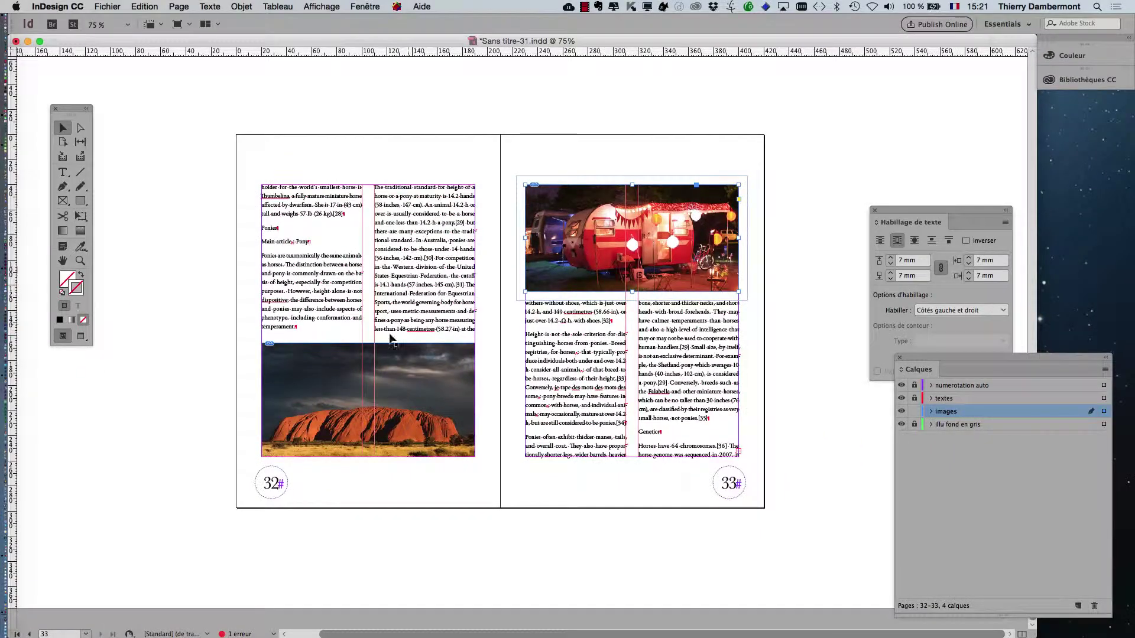
pyautogui.moveTo(368, 402); pyautogui.dragTo(585, 367)
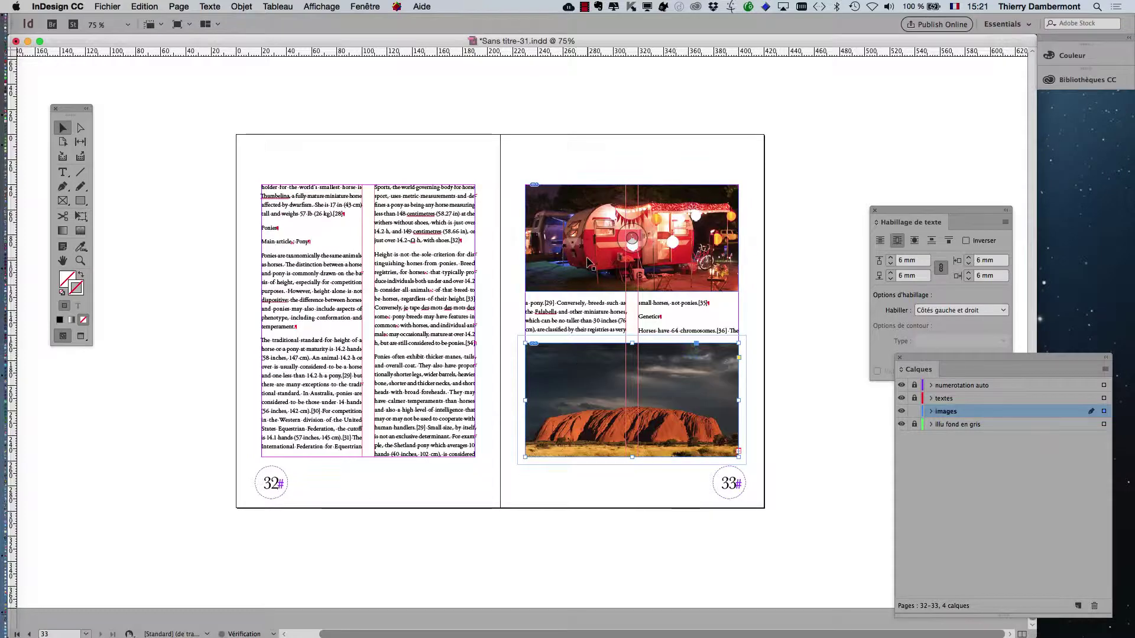
pyautogui.moveTo(588, 263); pyautogui.dragTo(319, 238)
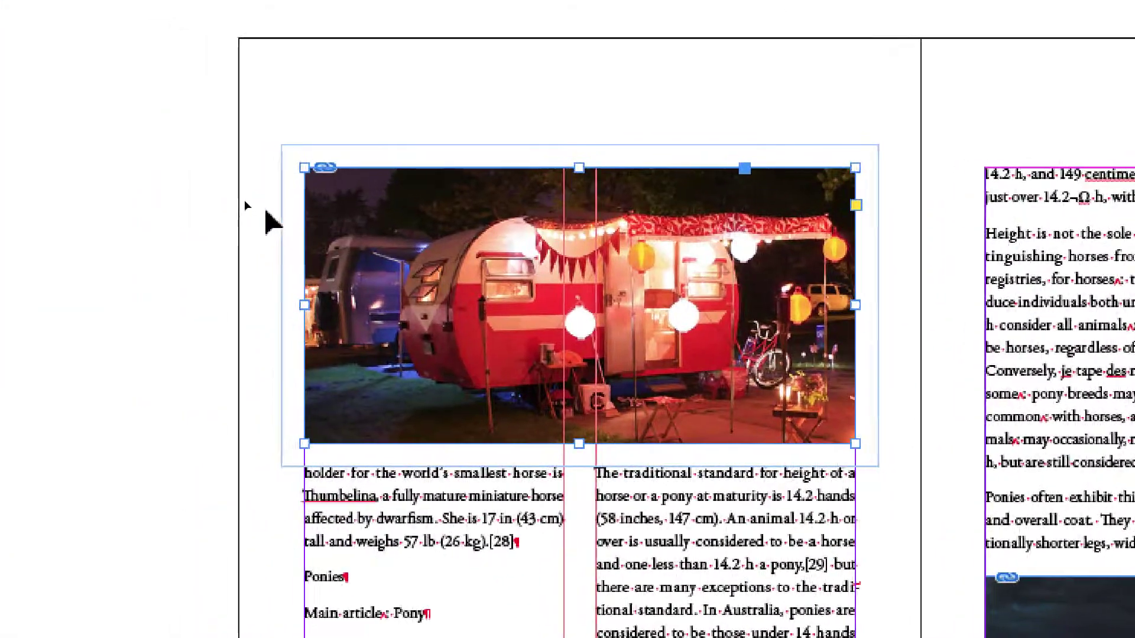
# Try shifting the side edges of the rock image frame off the page 33 text margins, and return them to the margins.
pyautogui.click(310, 127)
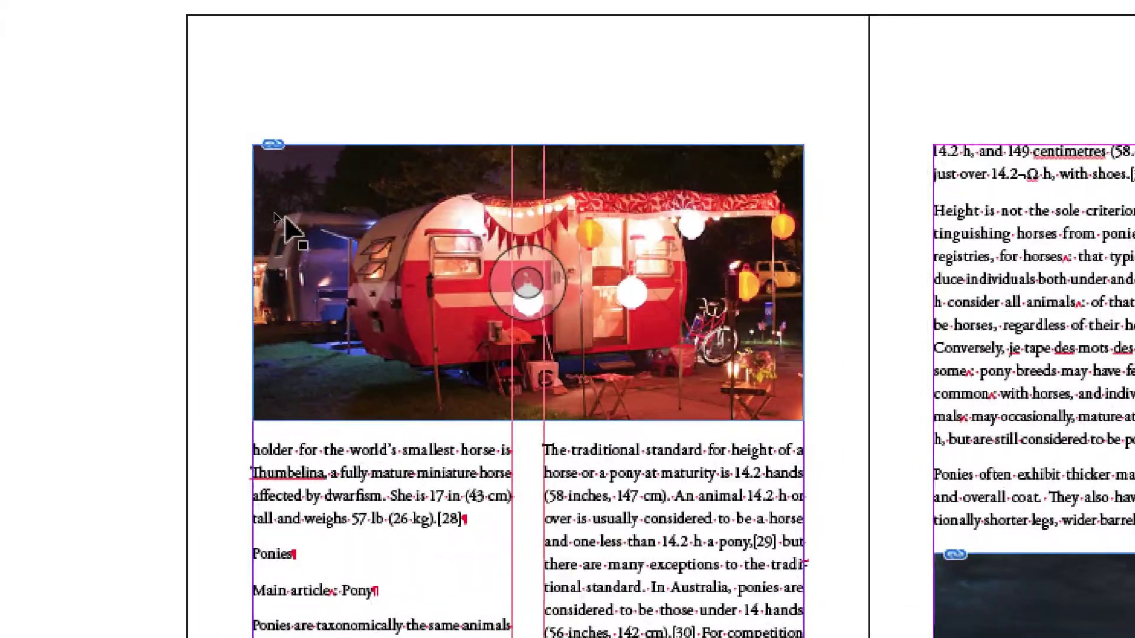
pyautogui.moveTo(317, 12); pyautogui.dragTo(349, 25)
pyautogui.moveTo(303, 214)
pyautogui.mouseDown()
pyautogui.moveTo(304, 224)
pyautogui.moveTo(263, 218)
pyautogui.moveTo(273, 207)
pyautogui.moveTo(292, 223)
pyautogui.mouseUp()
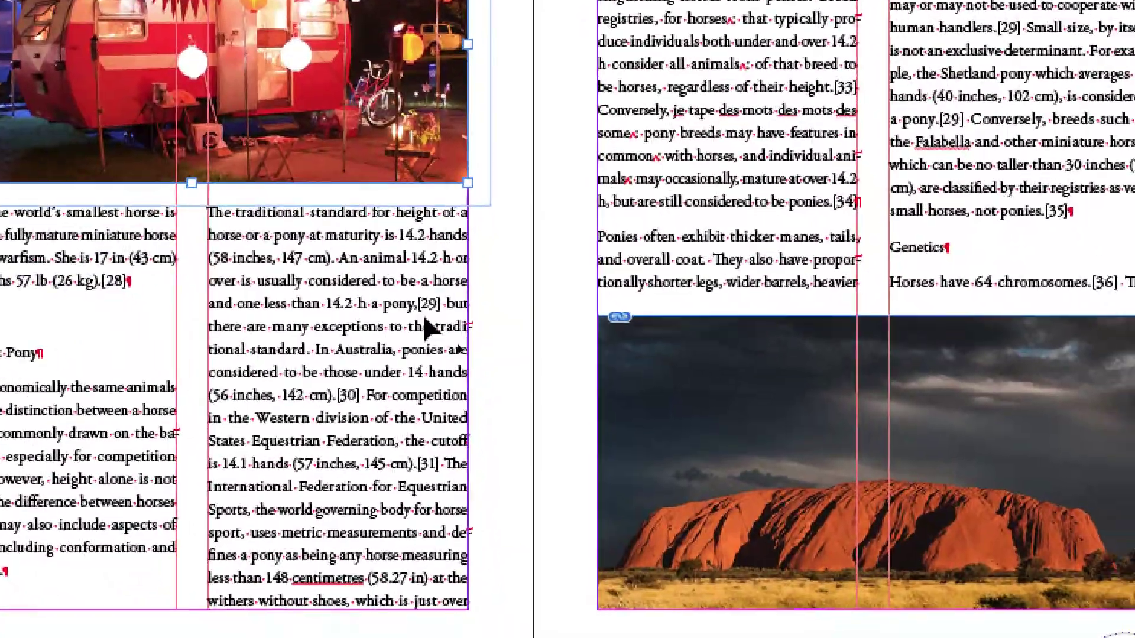
pyautogui.click(674, 439)
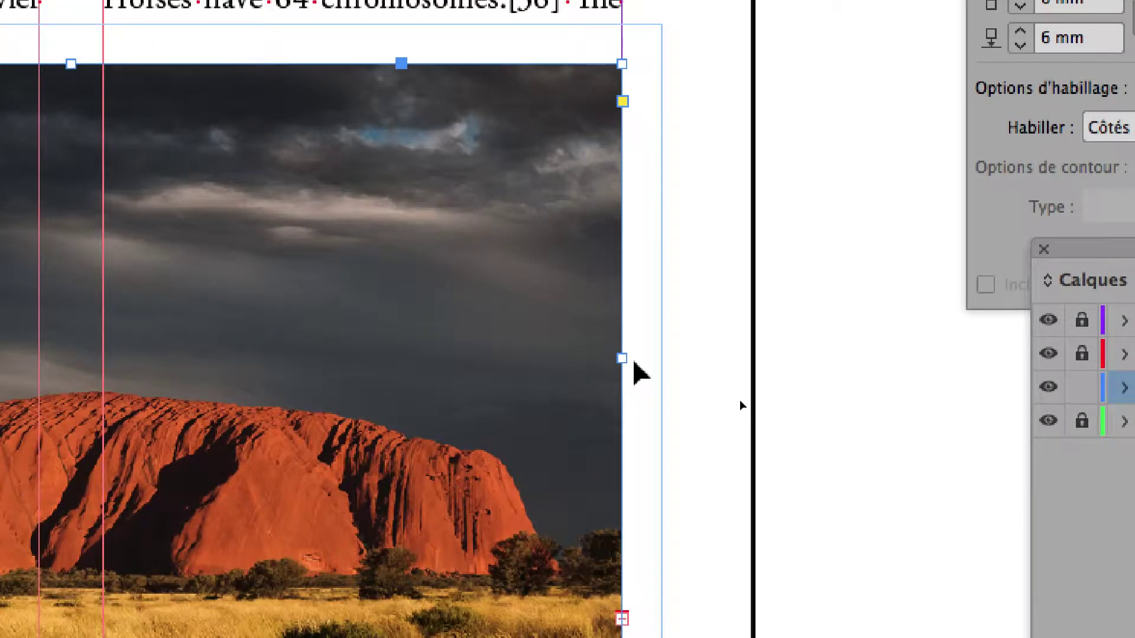
pyautogui.moveTo(622, 359); pyautogui.dragTo(629, 359)
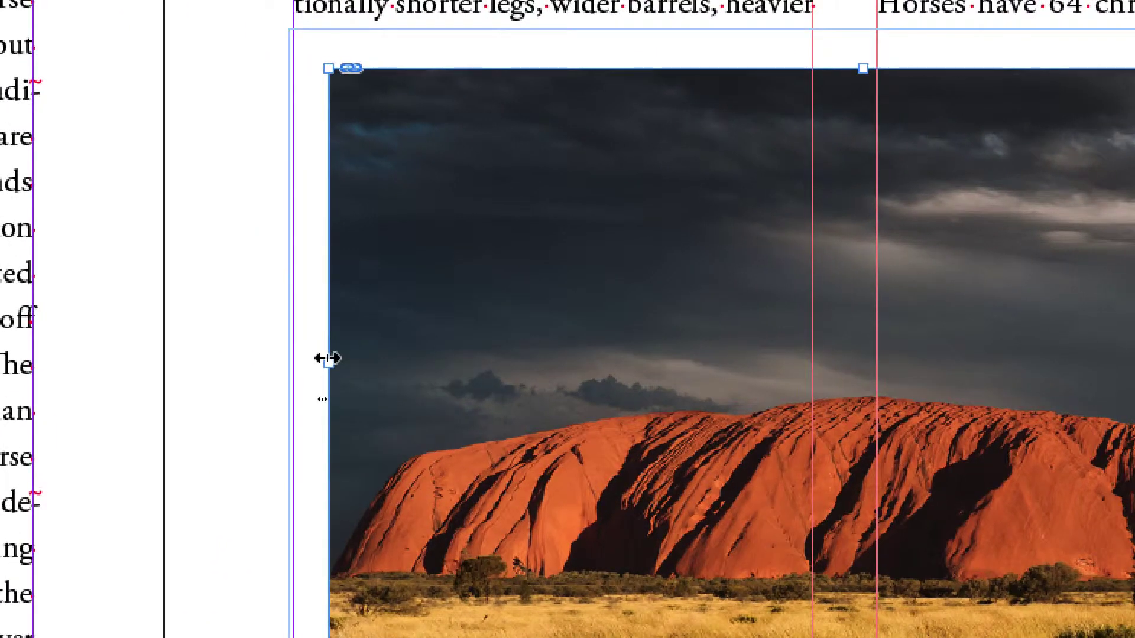
pyautogui.moveTo(317, 361)
pyautogui.mouseDown()
pyautogui.moveTo(348, 361)
pyautogui.moveTo(313, 360)
pyautogui.mouseUp()
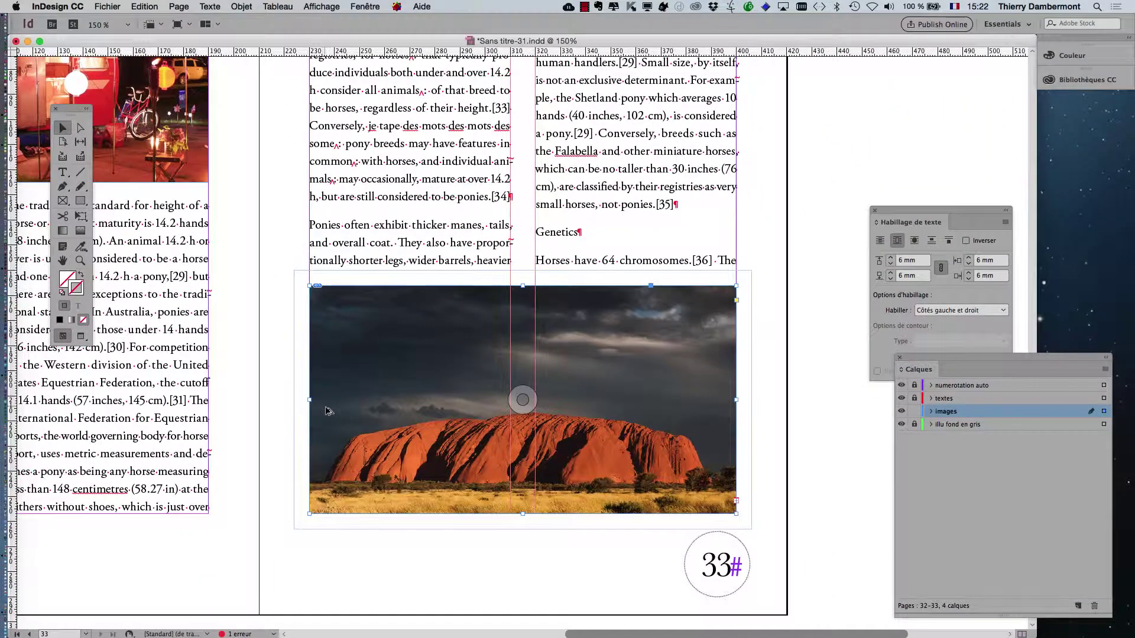
# Save the document under the new name Sans titre-32.indd in the same folder.
pyautogui.press('super+minus')
pyautogui.press('super+minus')
pyautogui.click(112, 6)
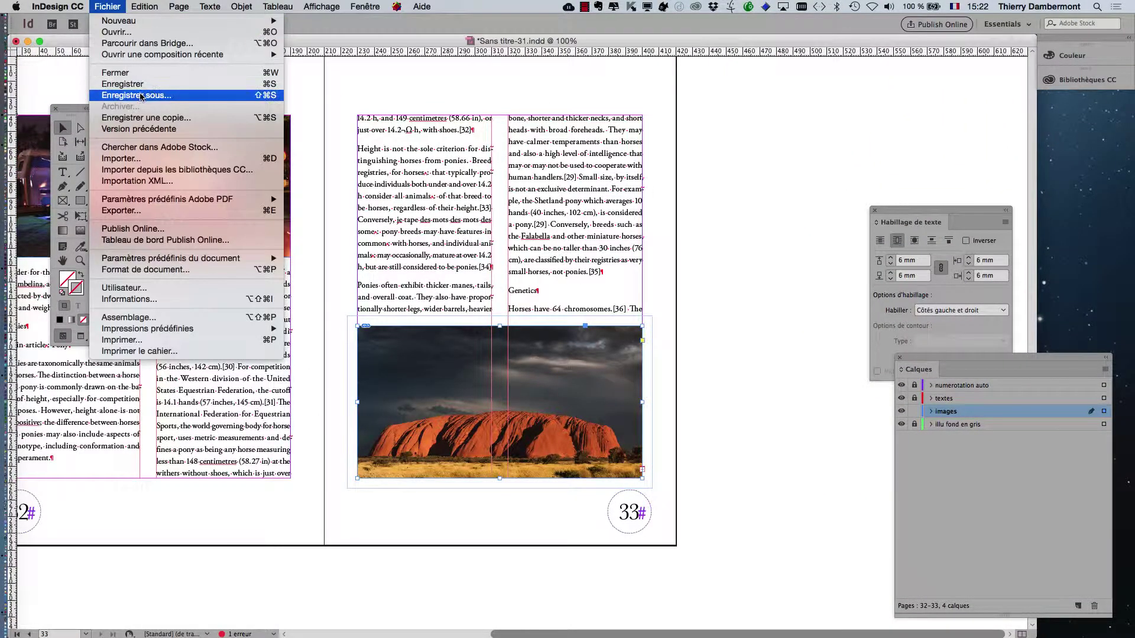
pyautogui.click(142, 95)
pyautogui.click(569, 66)
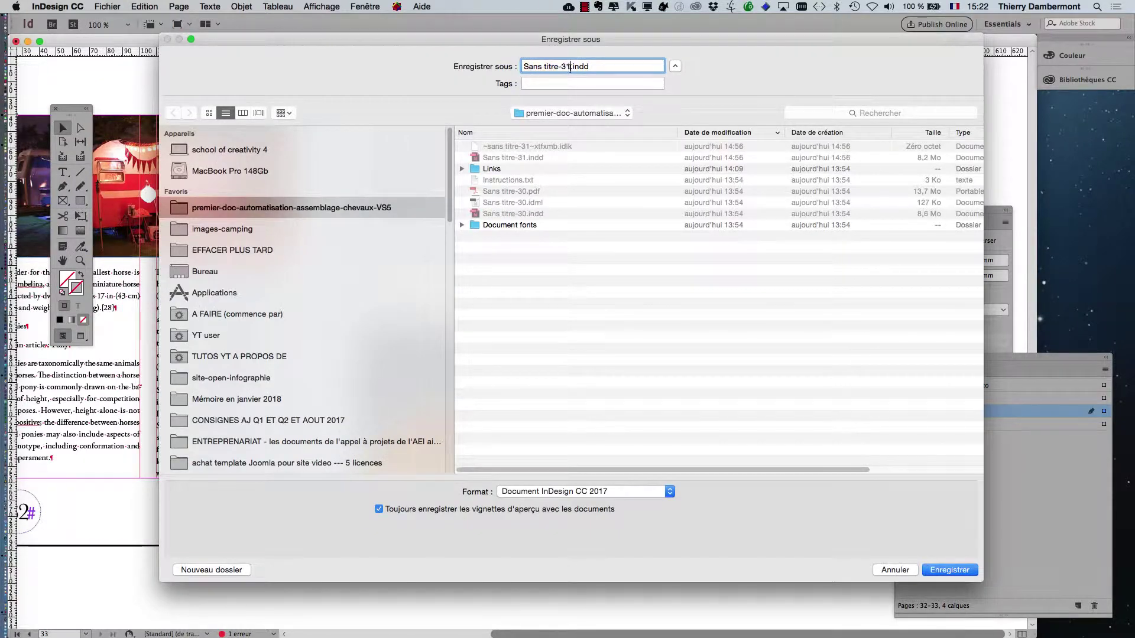
pyautogui.press('Return')
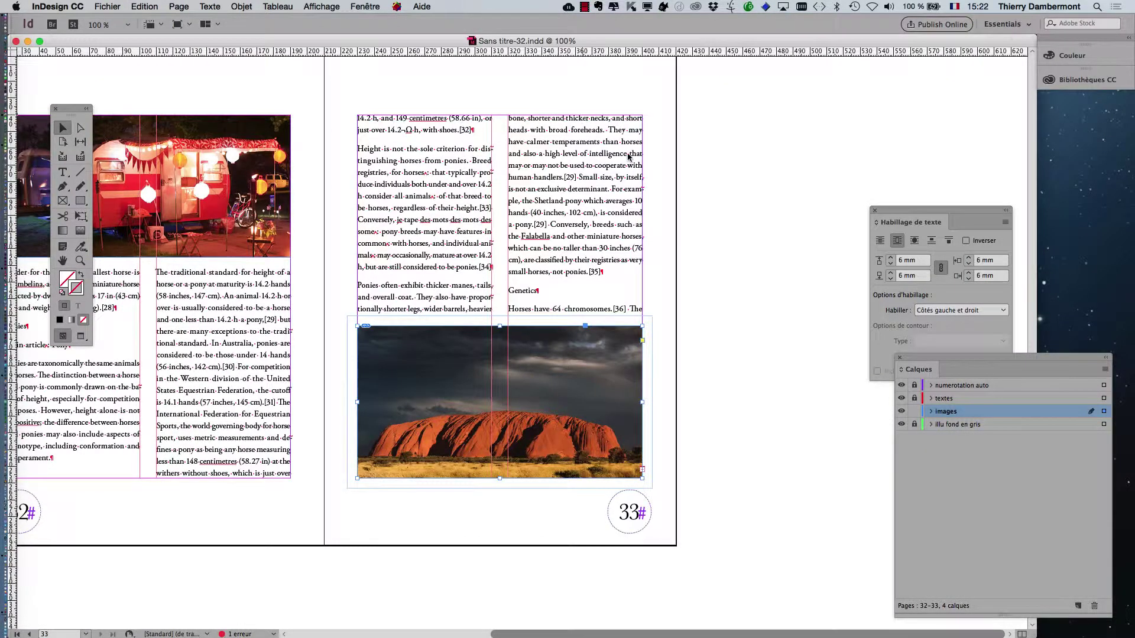
# Close the text wrap and layers panels, narrow the document window and move the tools to its edge.
pyautogui.press('super+1')
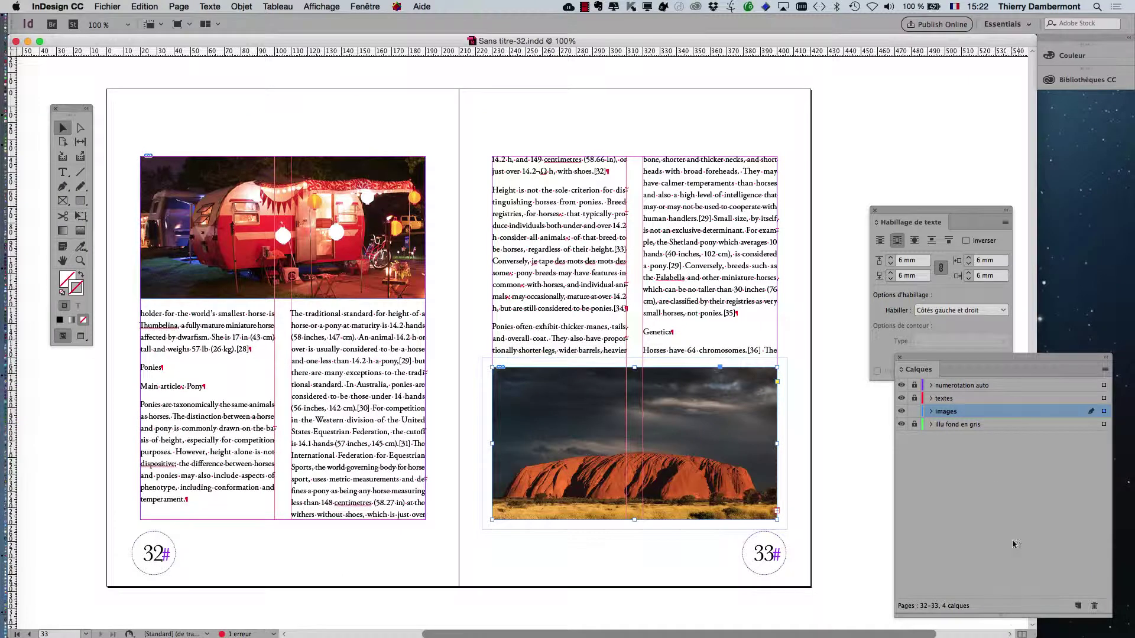
pyautogui.click(875, 211)
pyautogui.click(899, 358)
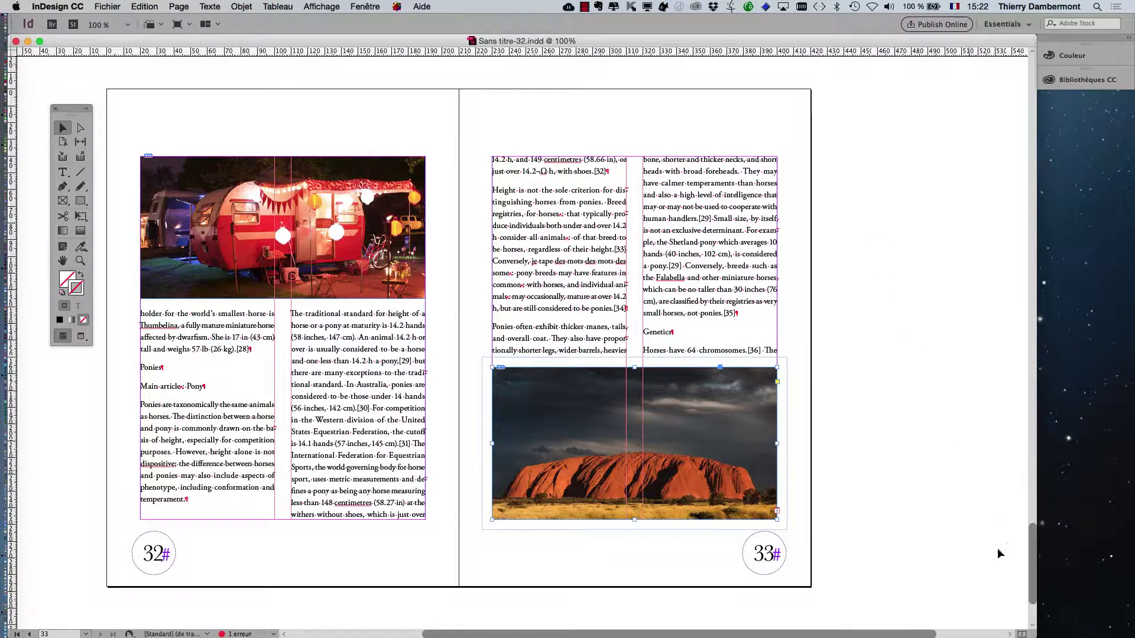
pyautogui.moveTo(1027, 632); pyautogui.dragTo(847, 625)
pyautogui.moveTo(72, 109); pyautogui.dragTo(40, 92)
# Show the Pages panel and place it beside the document window.
pyautogui.click(326, 6)
pyautogui.moveTo(355, 5)
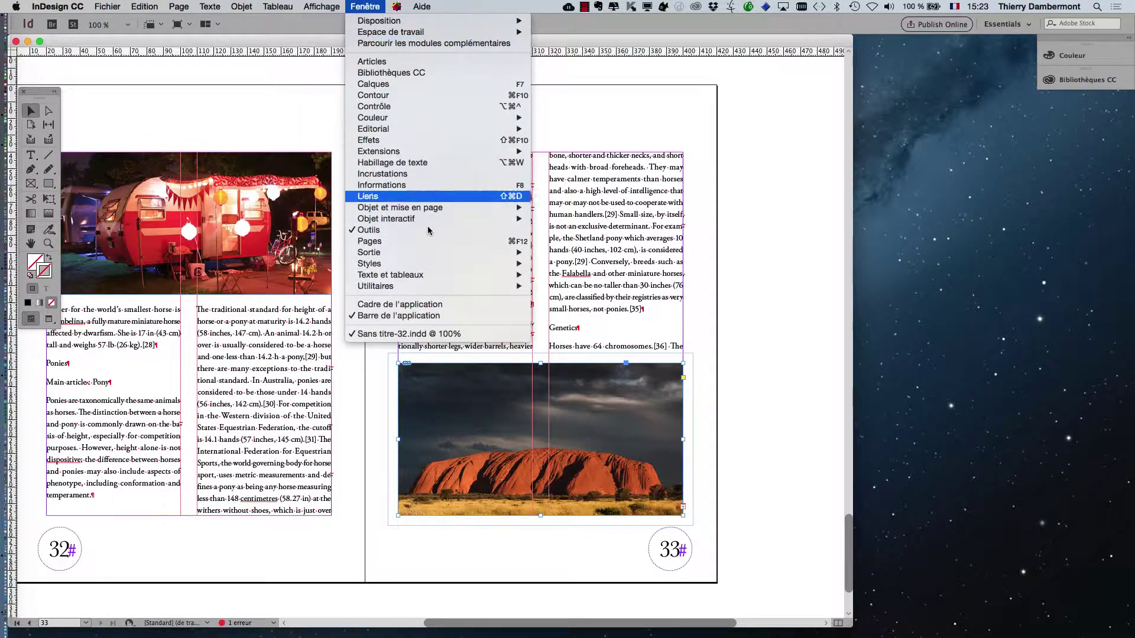
pyautogui.click(436, 242)
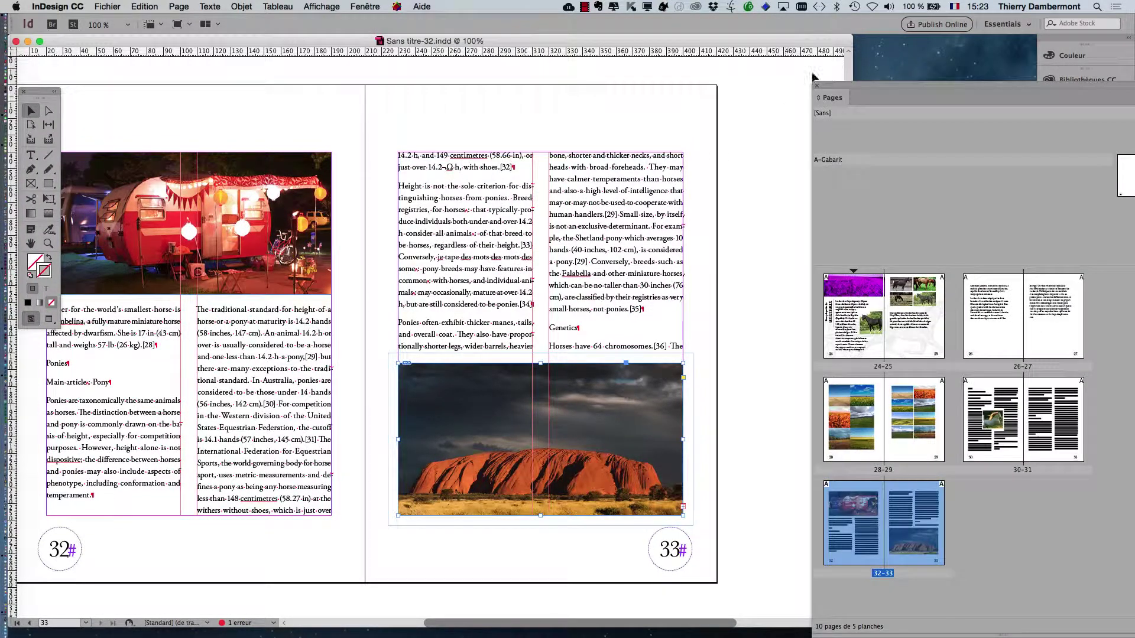
pyautogui.moveTo(853, 88); pyautogui.dragTo(777, 61)
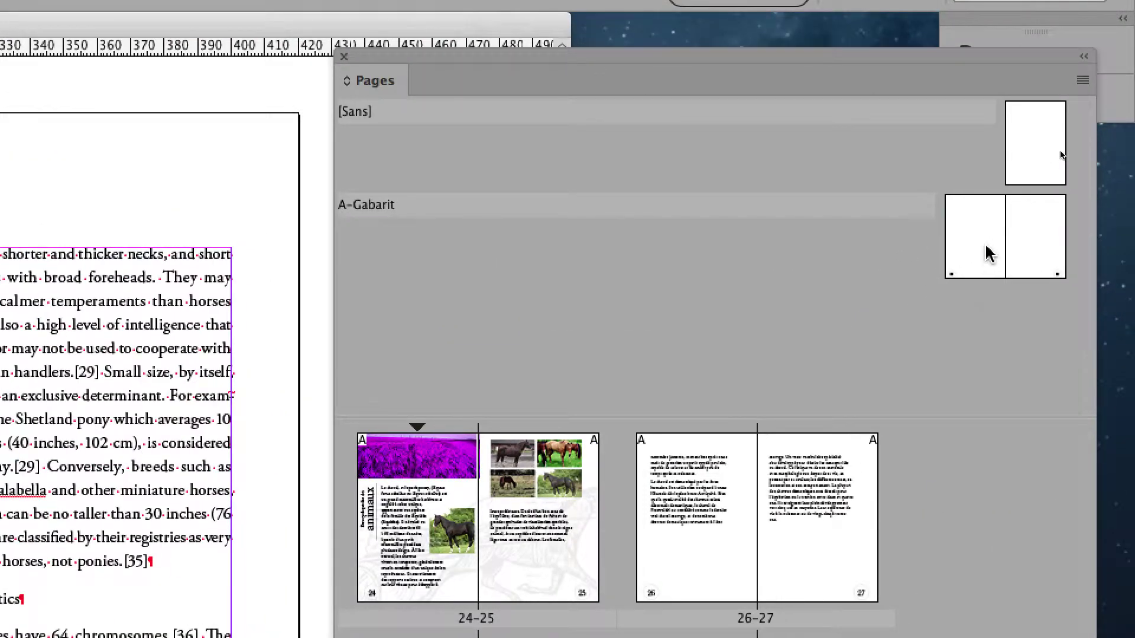
# Select both pages of the A-Gabarit master spread.
pyautogui.keyDown('alt'); pyautogui.click(990, 254); pyautogui.keyUp('alt')
pyautogui.click(1011, 230)
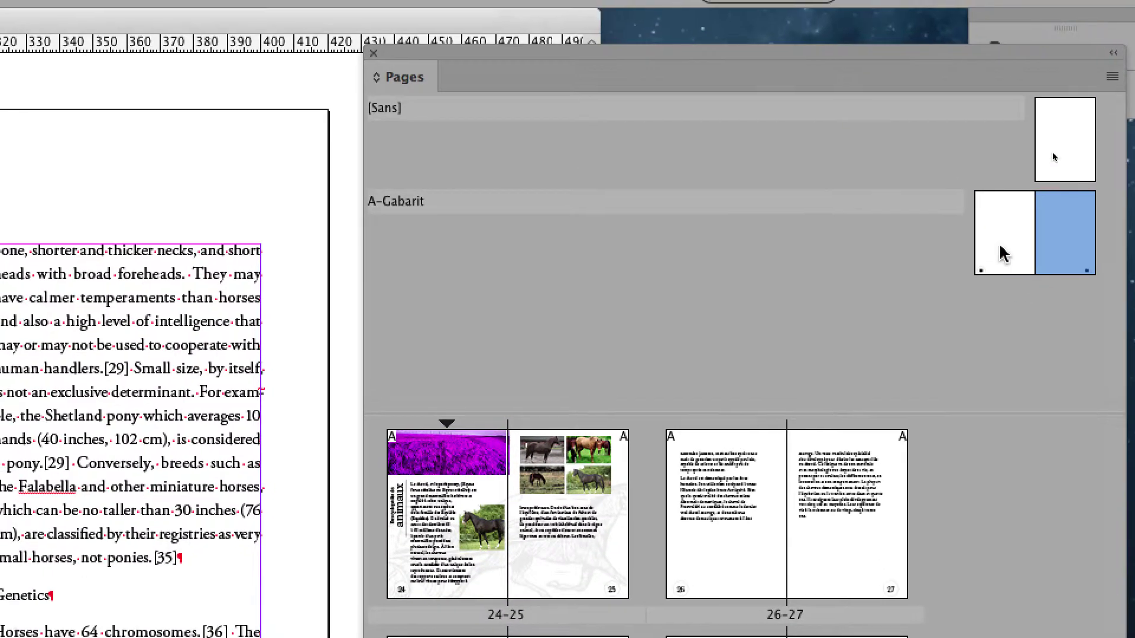
pyautogui.keyDown('alt'); pyautogui.click(980, 230); pyautogui.keyUp('alt')
pyautogui.click(1003, 254)
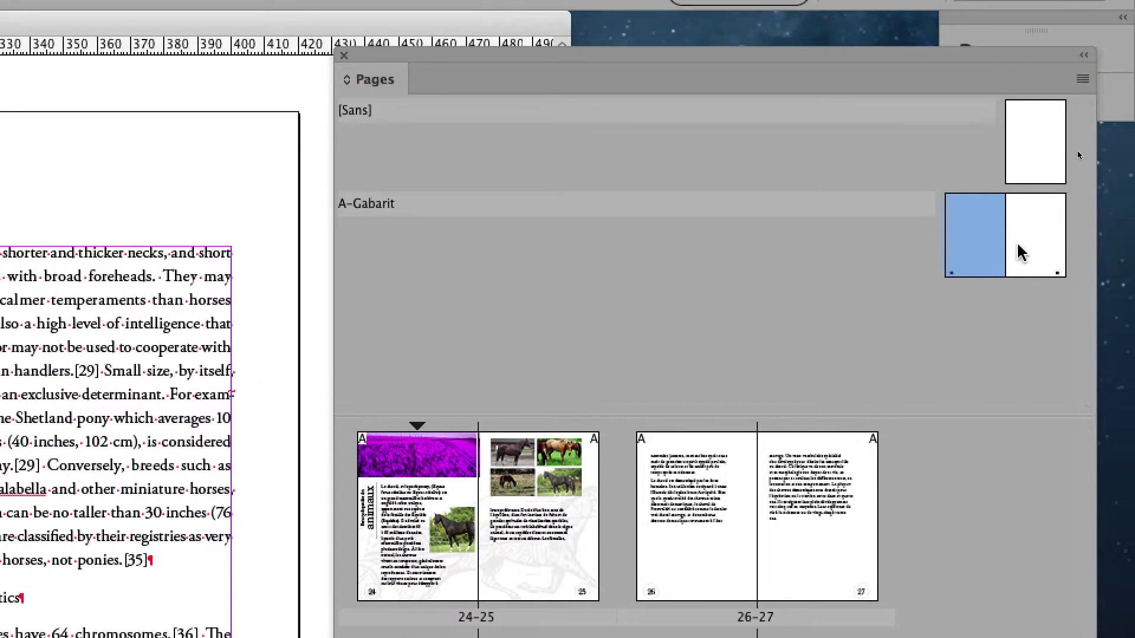
pyautogui.keyDown('alt'); pyautogui.click(1040, 253); pyautogui.keyUp('alt')
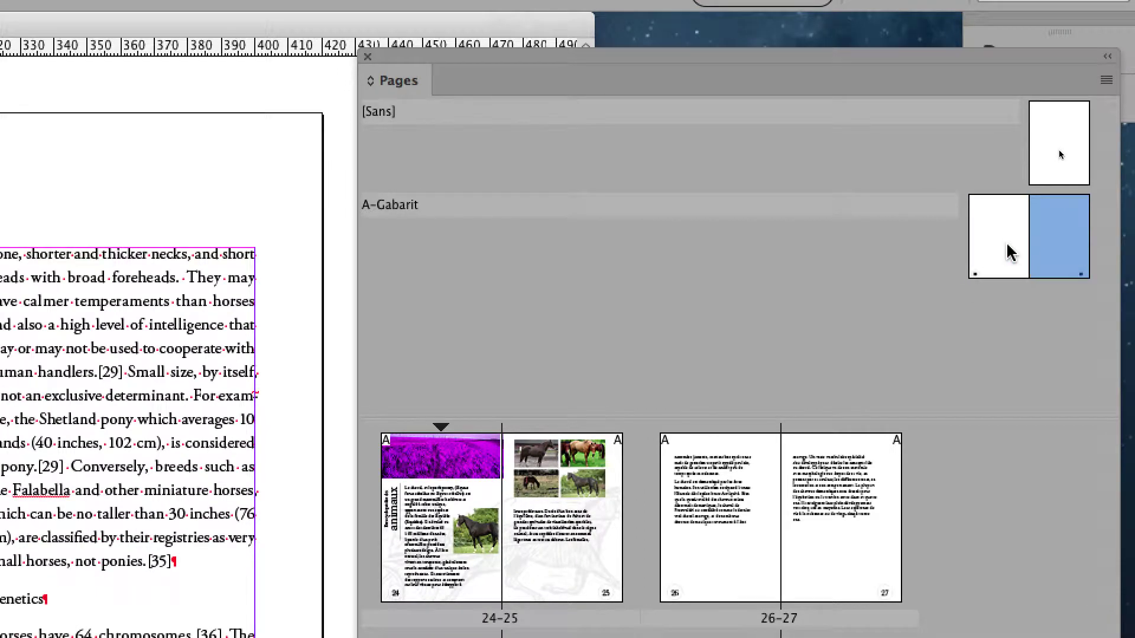
pyautogui.keyDown('shift'); pyautogui.click(1009, 253); pyautogui.keyUp('shift')
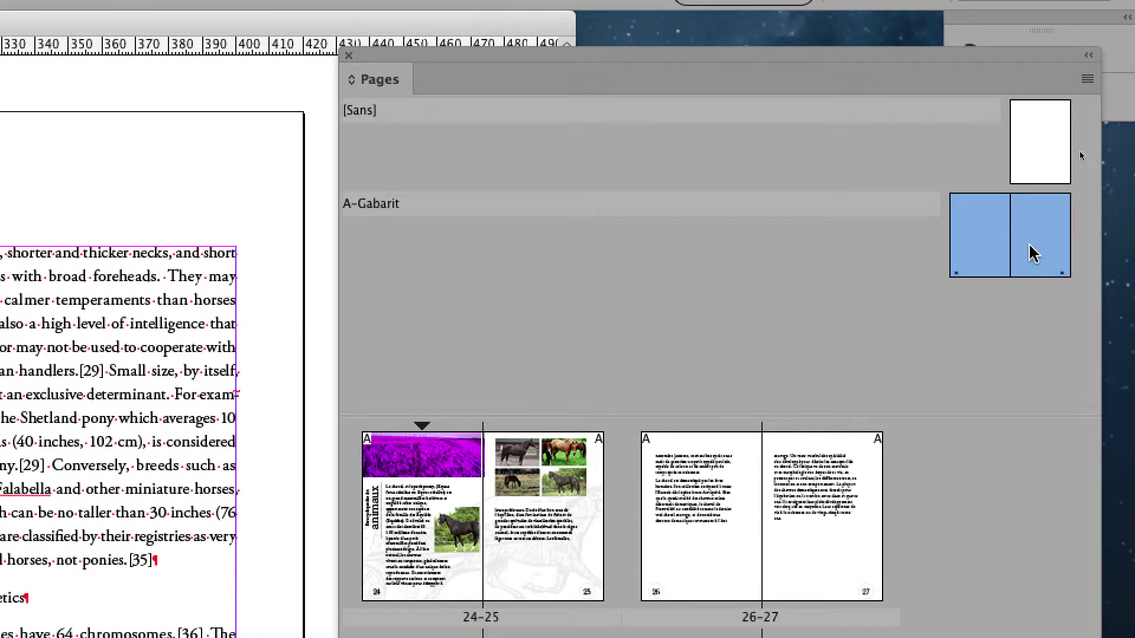
pyautogui.keyDown('alt'); pyautogui.click(1012, 254); pyautogui.keyUp('alt')
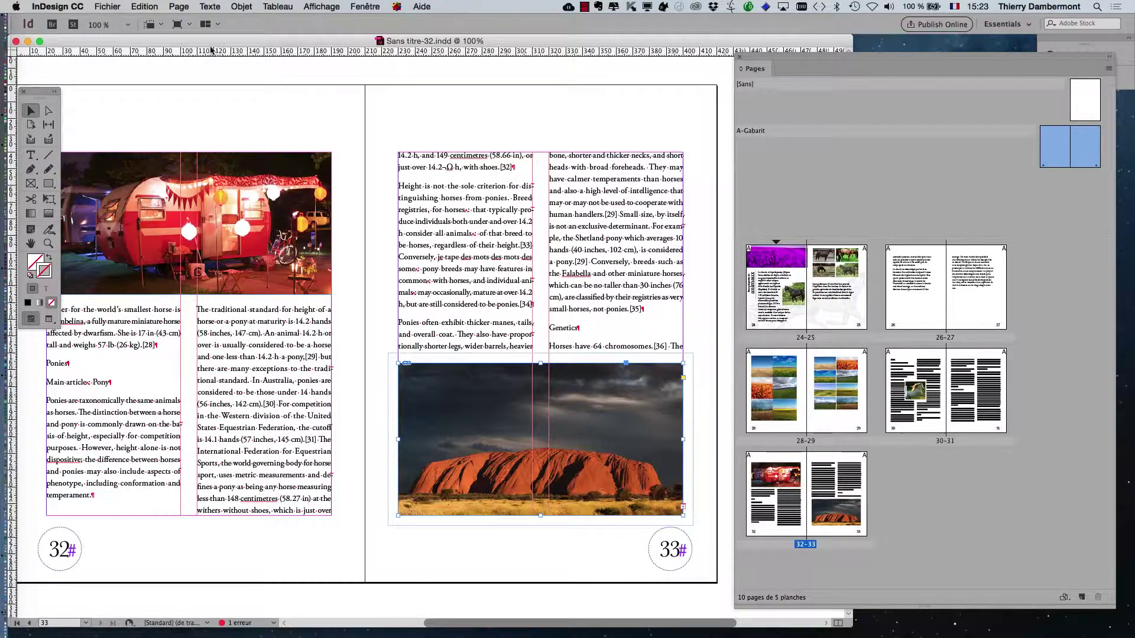
# Open Margins and Columns for the master spread and set the top margin to 20 mm.
pyautogui.click(174, 7)
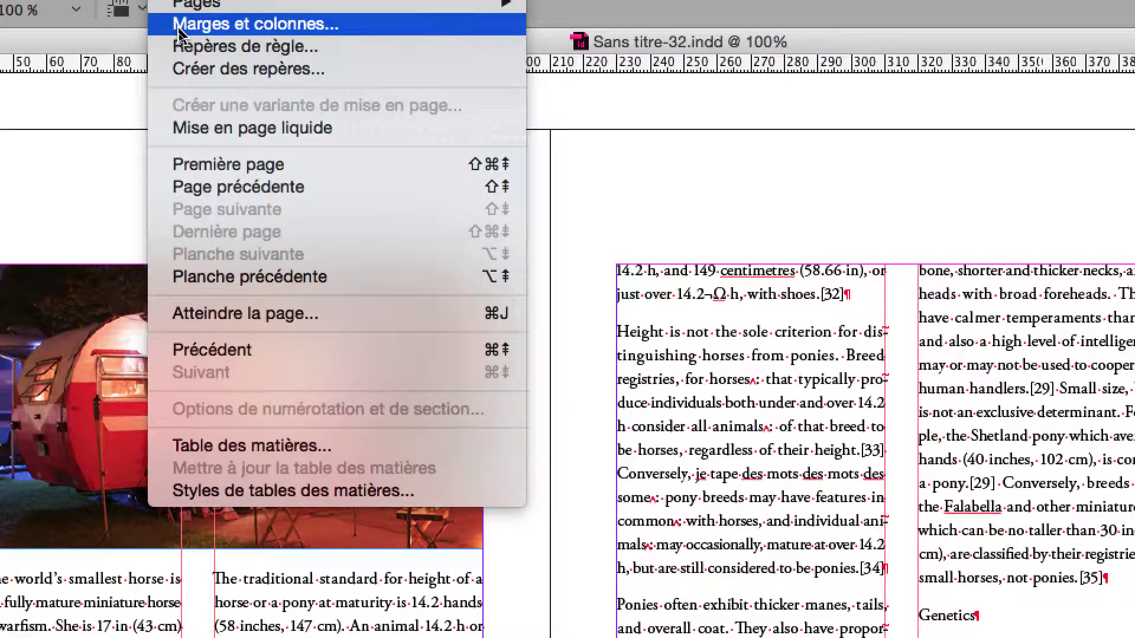
pyautogui.click(179, 30)
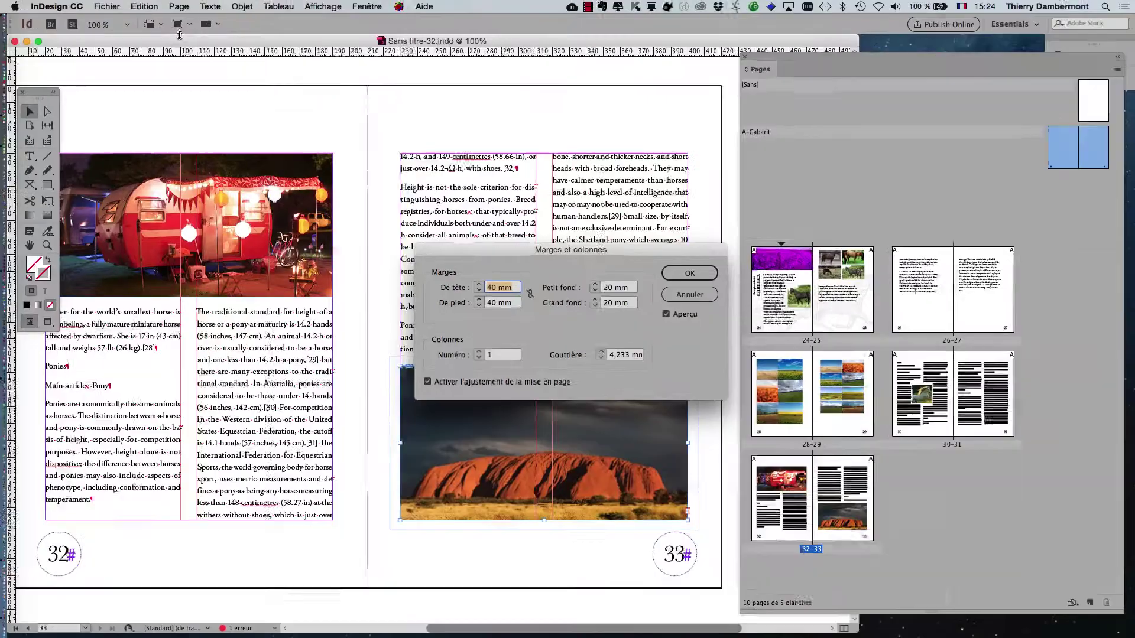
pyautogui.moveTo(461, 257); pyautogui.dragTo(207, 77)
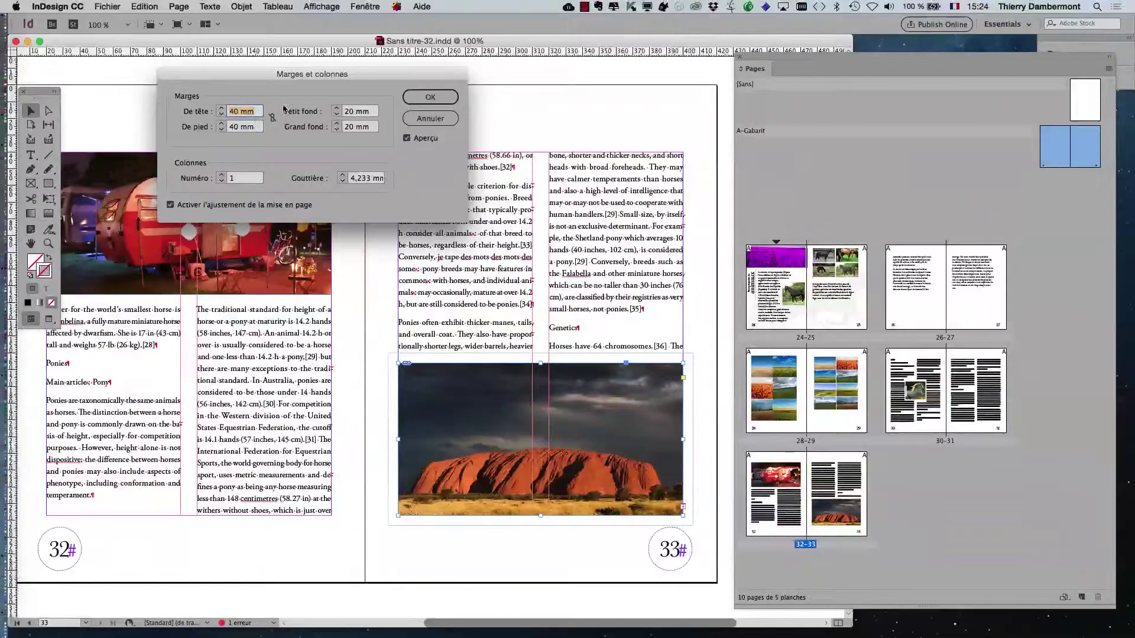
pyautogui.moveTo(331, 6); pyautogui.dragTo(300, 637)
pyautogui.moveTo(274, 364); pyautogui.dragTo(217, 368)
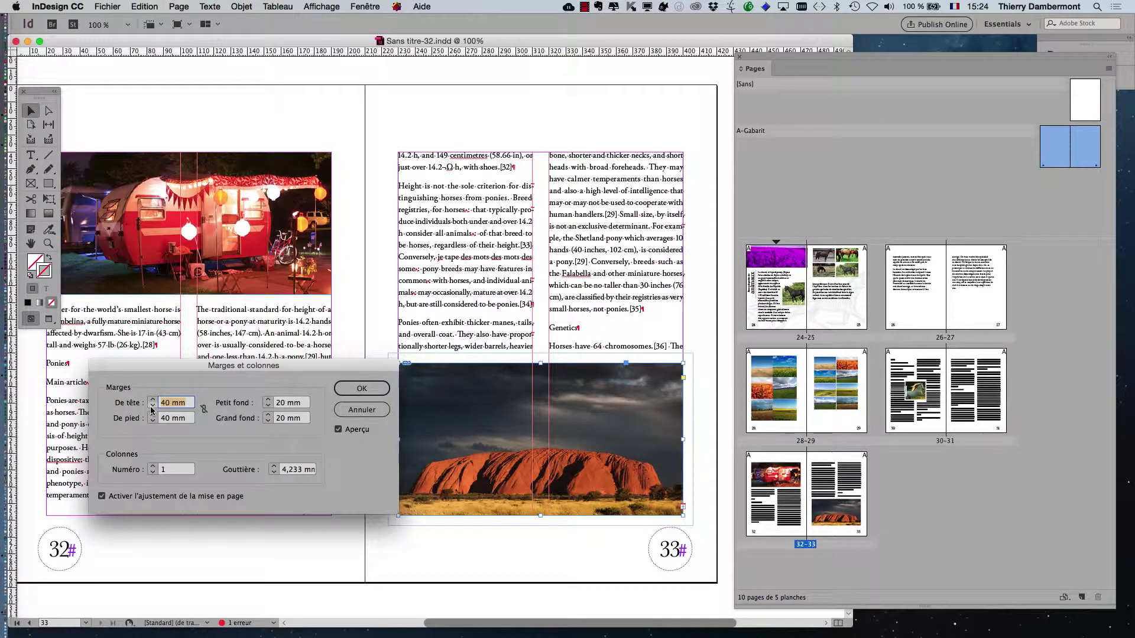
pyautogui.keyDown('shift'); pyautogui.click(151, 408); pyautogui.keyUp('shift')
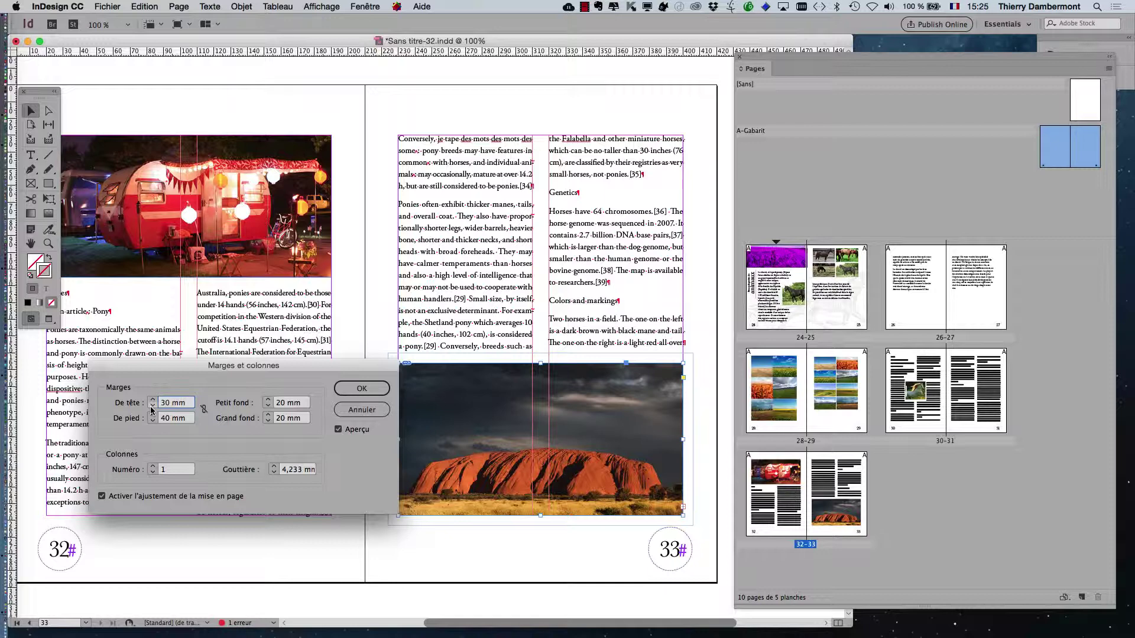
pyautogui.keyDown('shift'); pyautogui.click(152, 409); pyautogui.keyUp('shift')
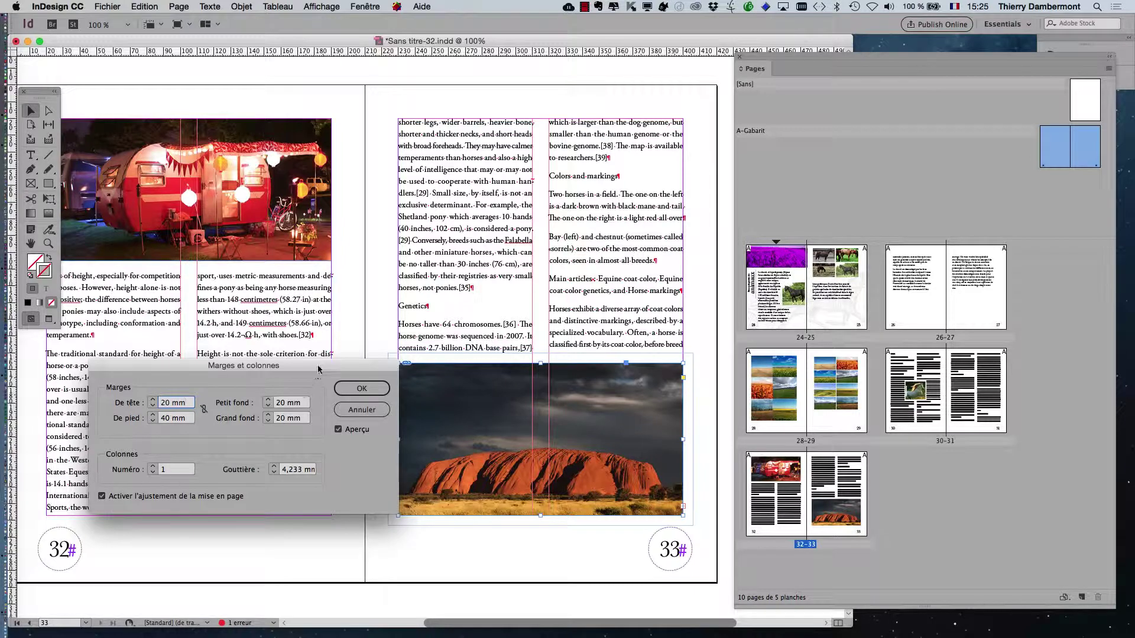
# Set the inside margin to 30 mm and the outside margin to 10 mm, and apply the new margins.
pyautogui.moveTo(310, 360); pyautogui.dragTo(307, 452)
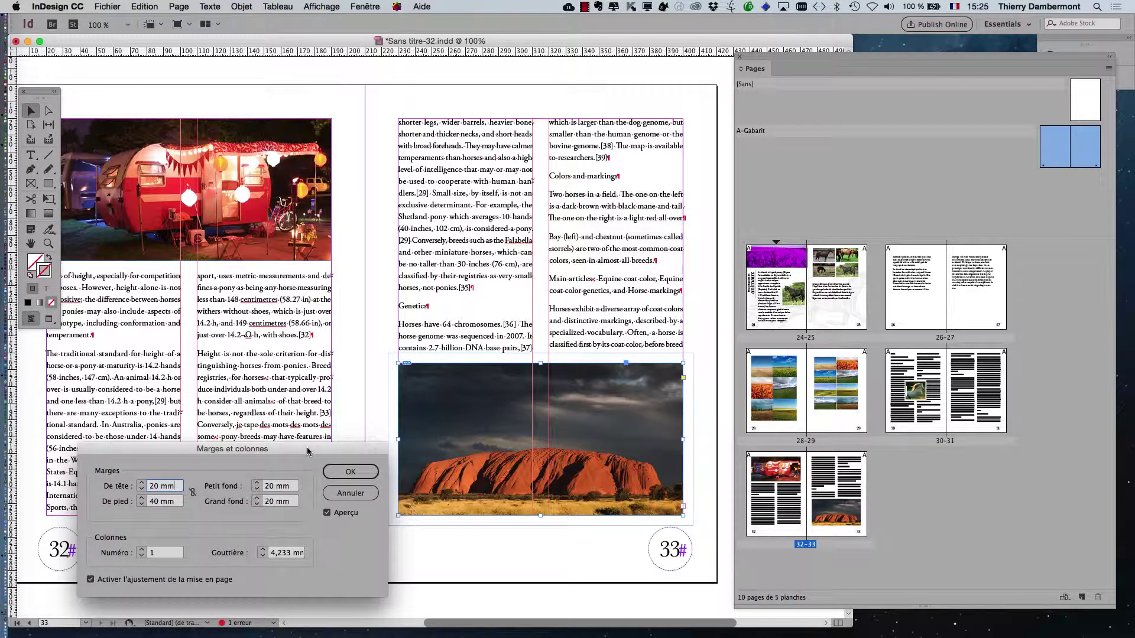
pyautogui.moveTo(207, 457); pyautogui.dragTo(384, 415)
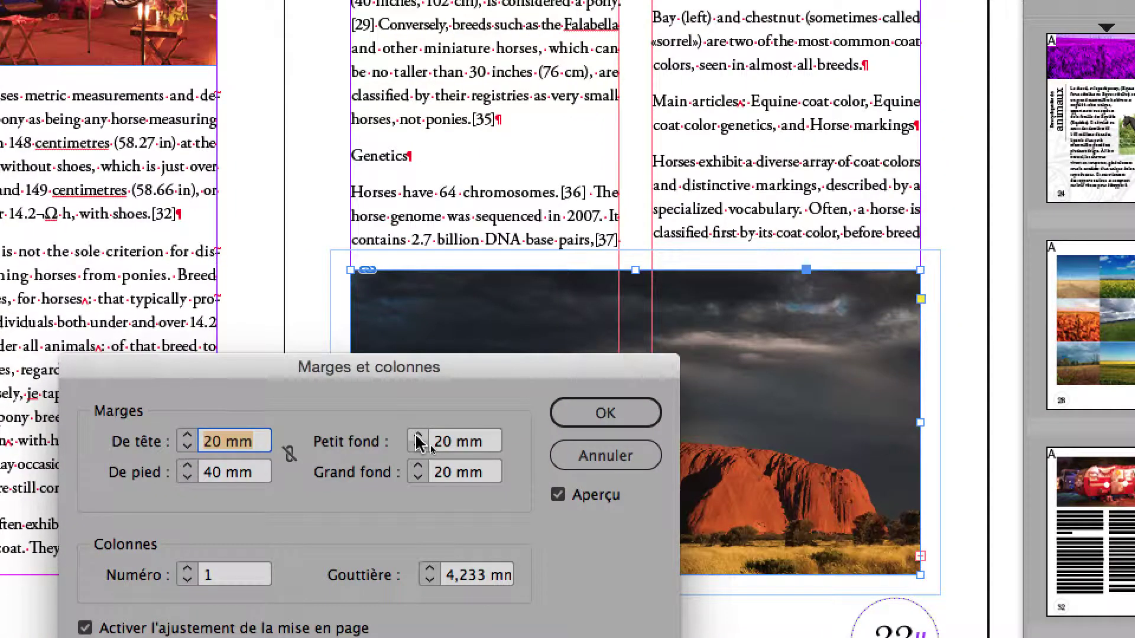
pyautogui.keyDown('shift'); pyautogui.click(418, 437); pyautogui.keyUp('shift')
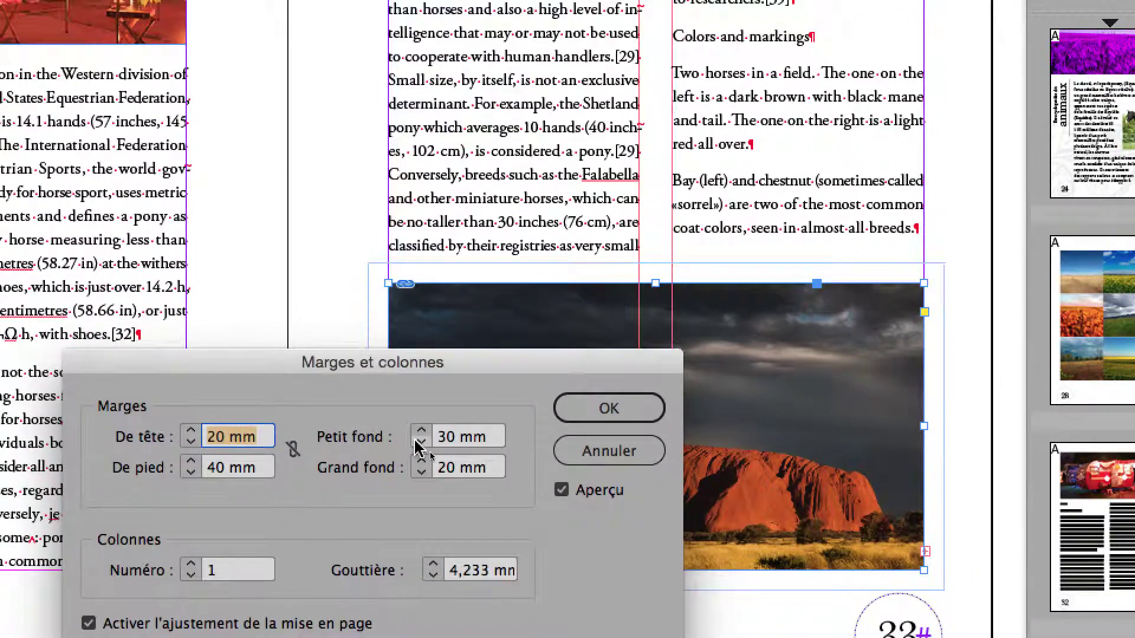
pyautogui.click(507, 629)
pyautogui.click(418, 441)
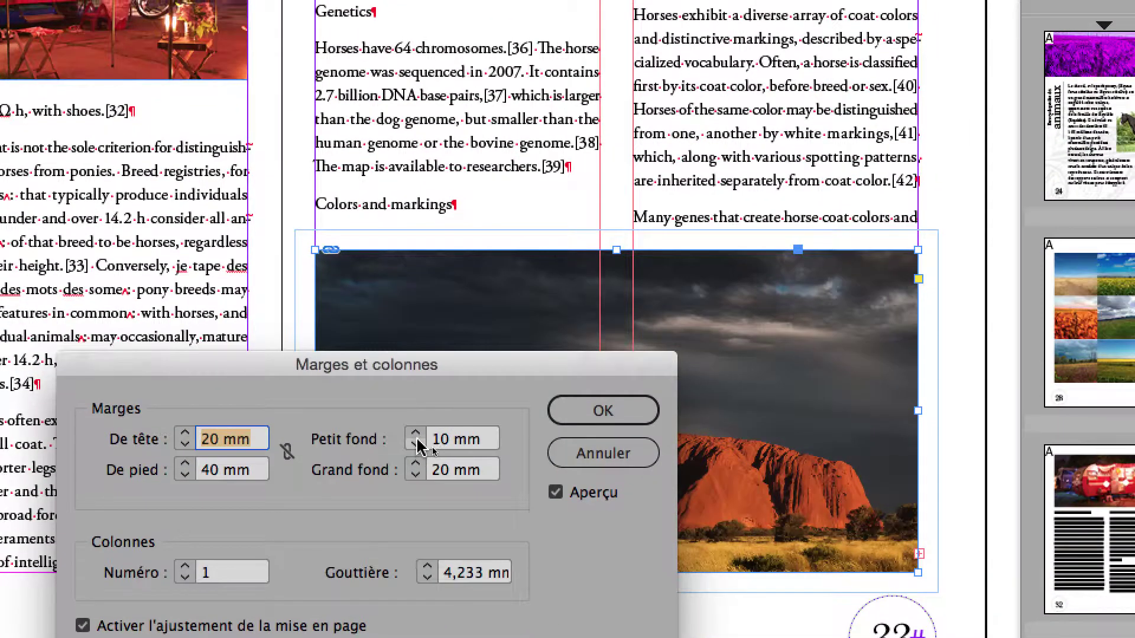
pyautogui.click(454, 512)
pyautogui.click(418, 440)
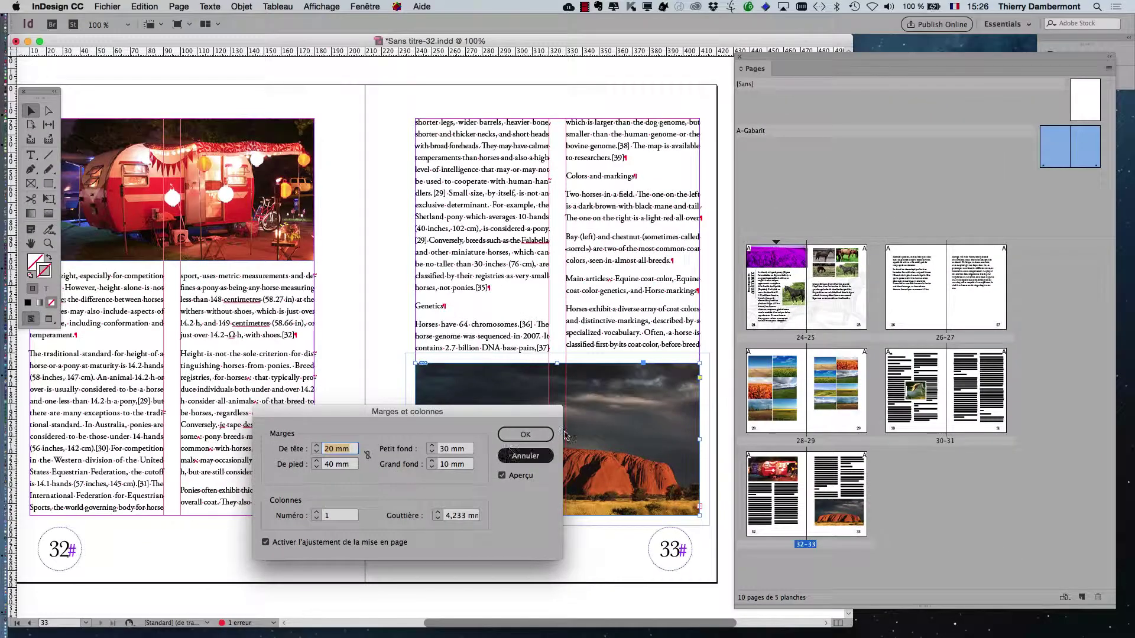
pyautogui.click(526, 435)
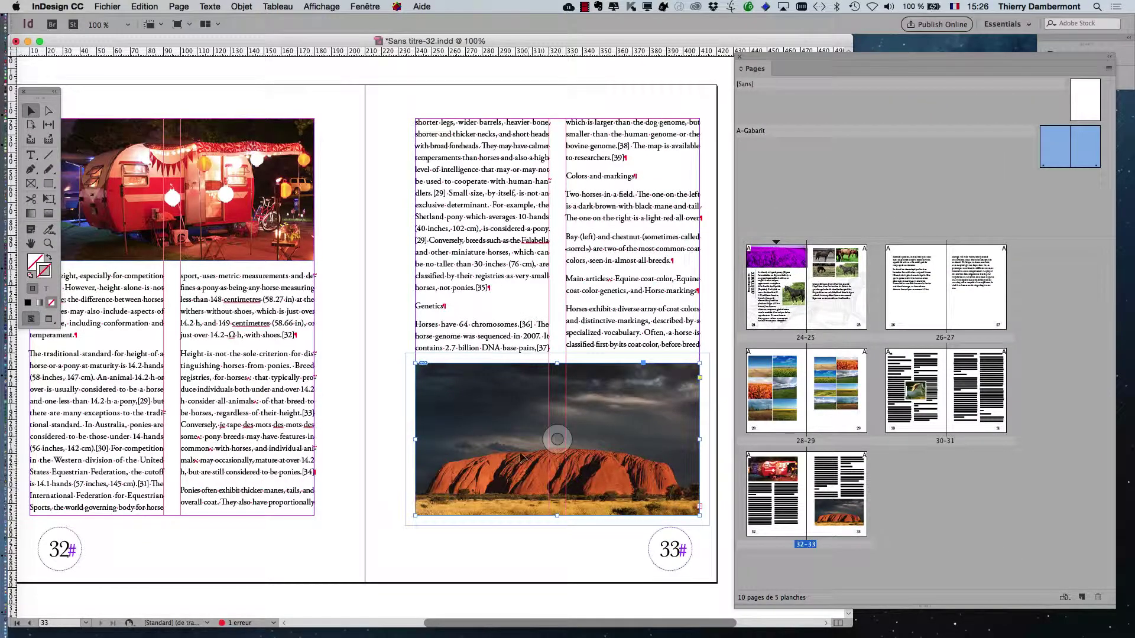
# Check spread 32-33 in preview mode without guides or hidden characters, and return to the normal view.
pyautogui.moveTo(332, 289); pyautogui.dragTo(427, 277)
pyautogui.press('super+minus')
pyautogui.click(49, 319)
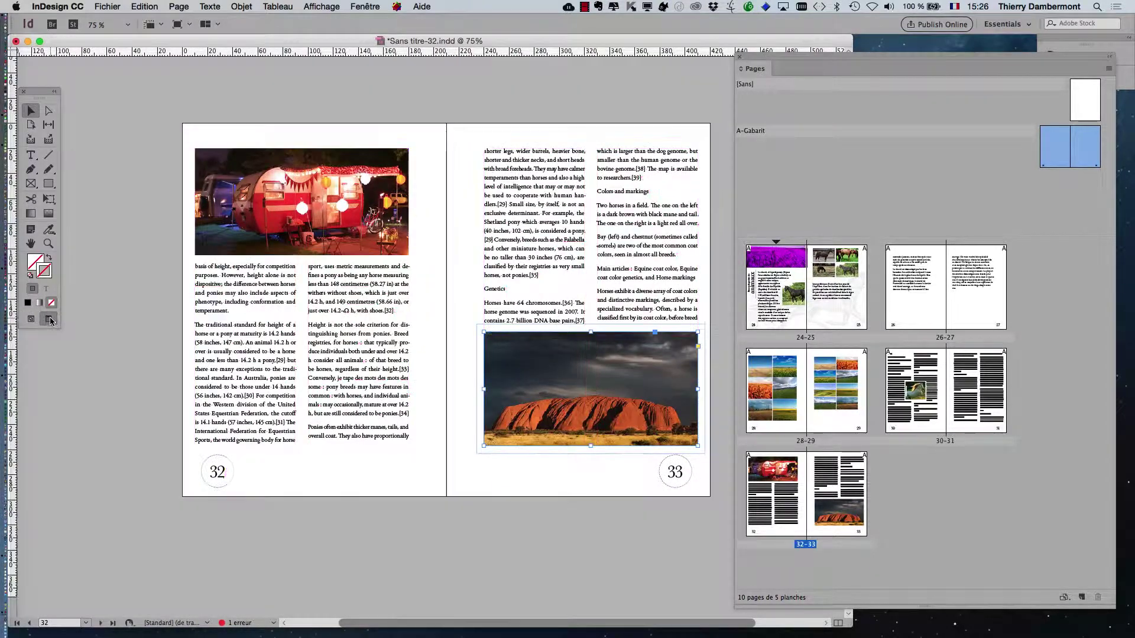
pyautogui.moveTo(512, 296); pyautogui.dragTo(477, 300)
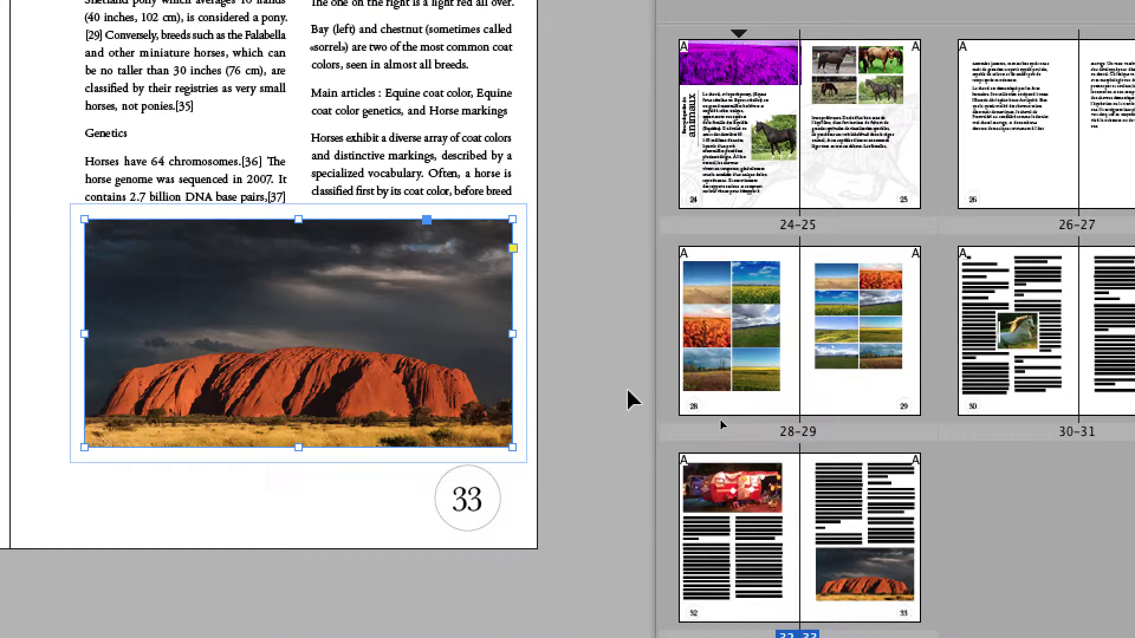
pyautogui.click(627, 390)
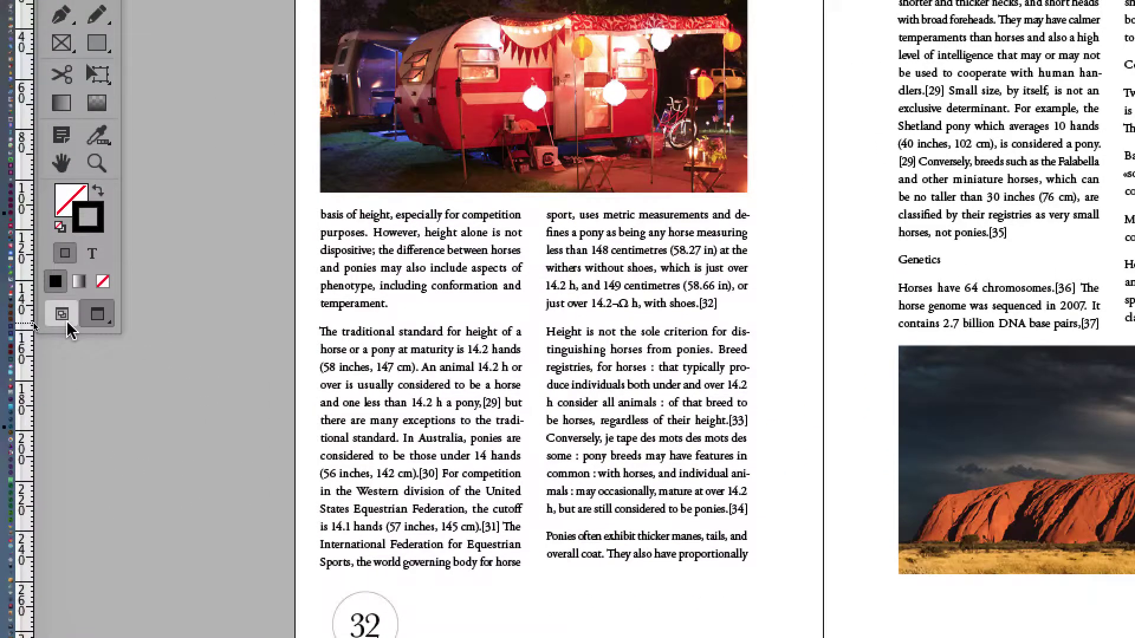
pyautogui.click(65, 243)
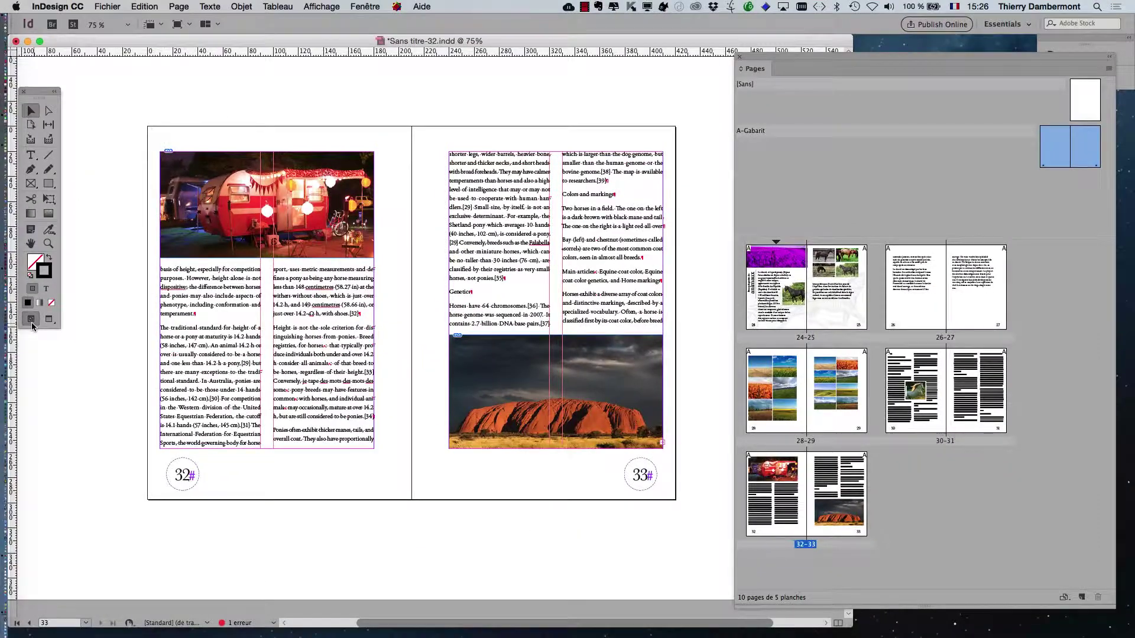
# Save the document under the new name Sans titre-33.indd in the same folder.
pyautogui.click(106, 6)
pyautogui.click(113, 93)
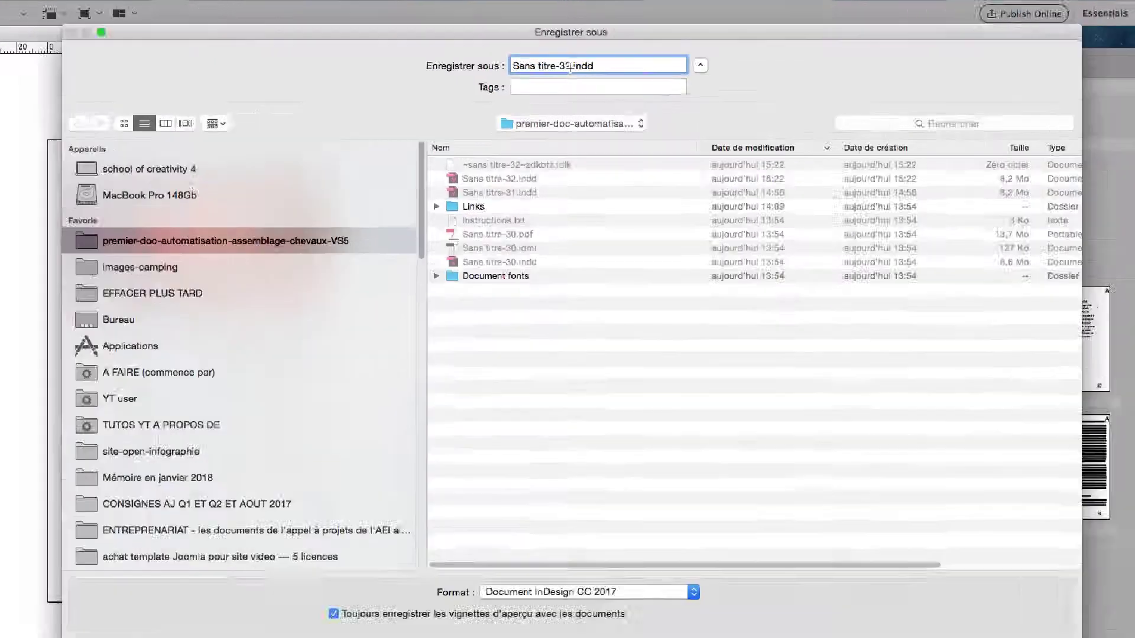
pyautogui.press('Return')
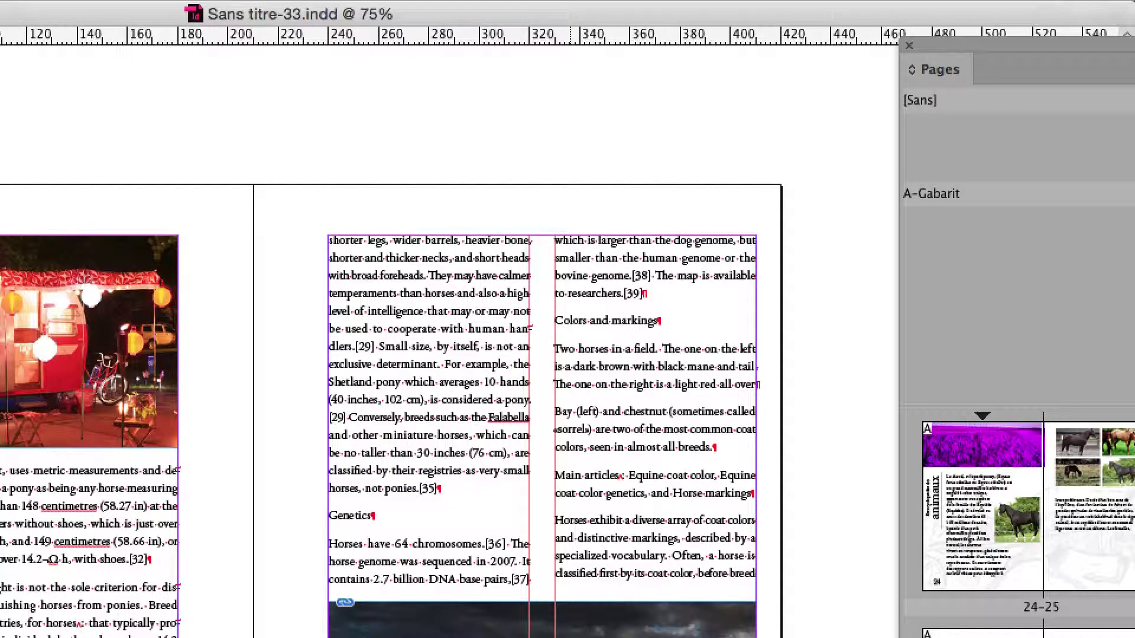